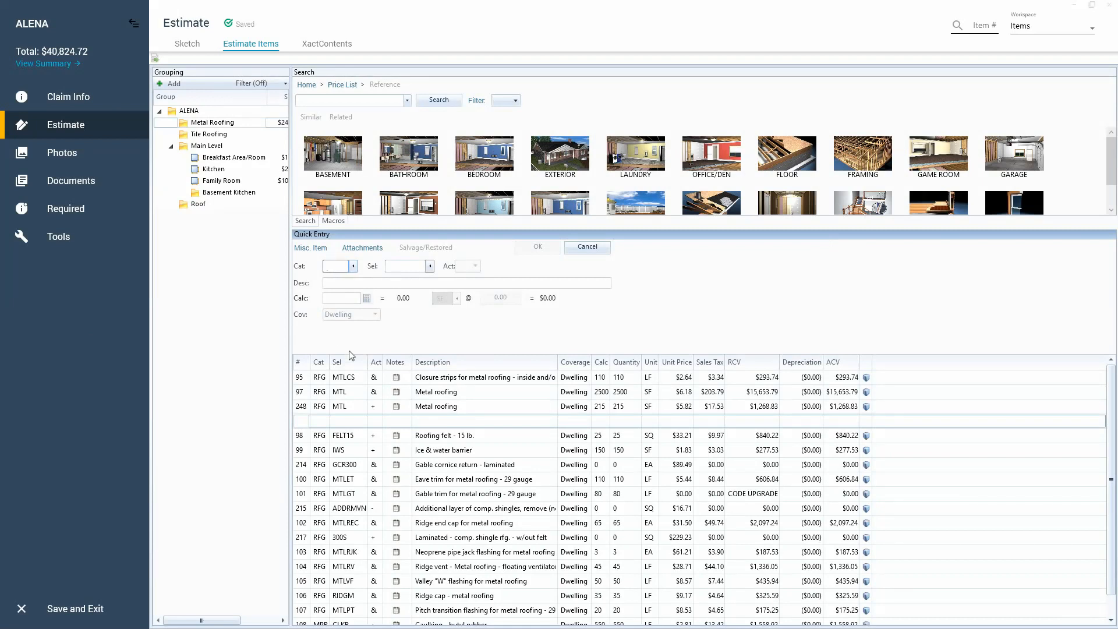
- Mark the added 215 SF Metal roofing line, item 248, in bold
{"action": "left_click", "coordinate": [297, 392]}
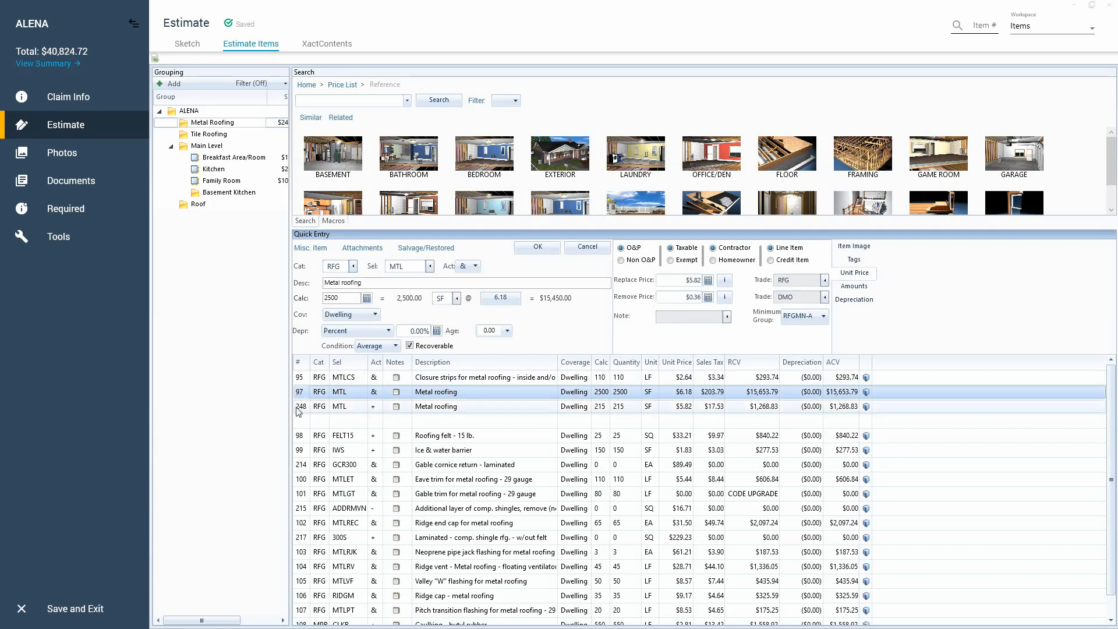
{"action": "left_click", "coordinate": [299, 408]}
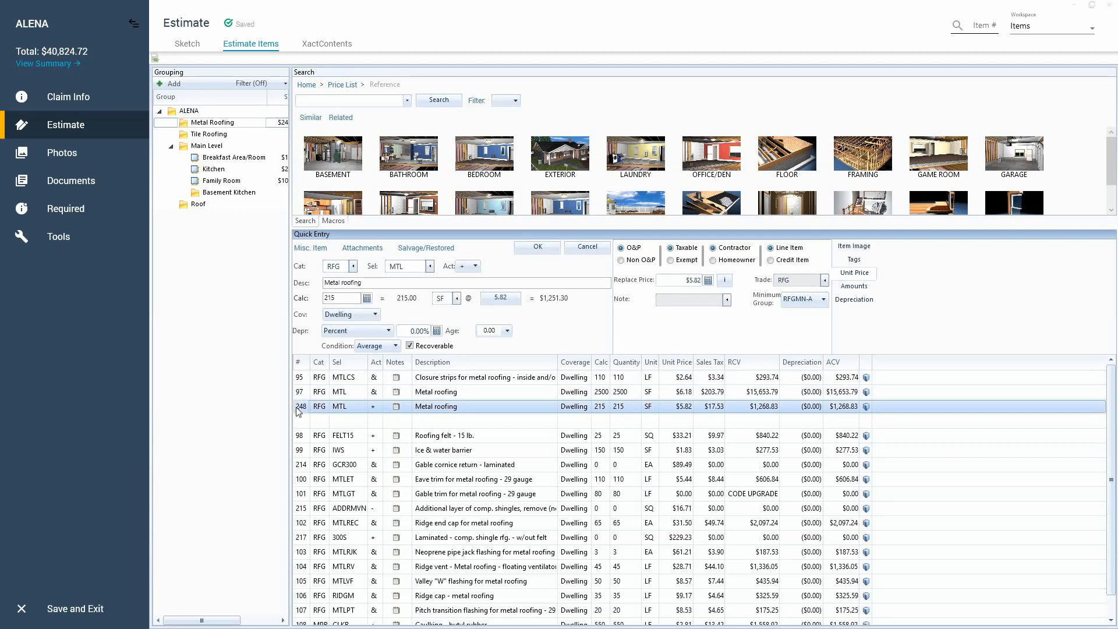
{"action": "double_click", "coordinate": [297, 408]}
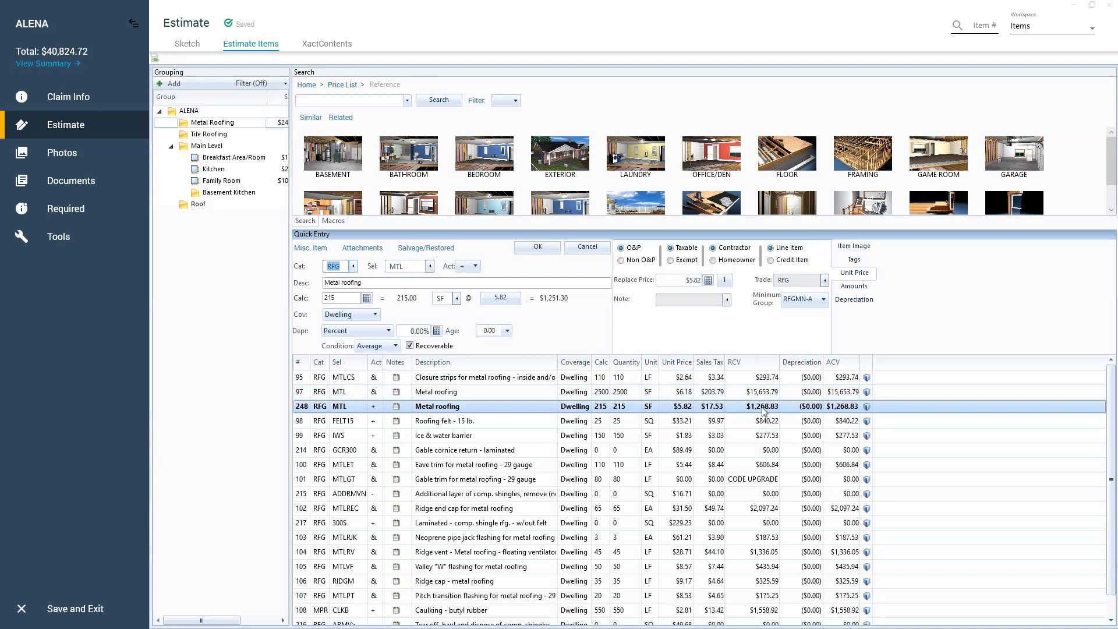
- From the unit price settings of line item 97, add a personal price note named "Change price" to the Price Notes SmartList
{"action": "left_click", "coordinate": [300, 392]}
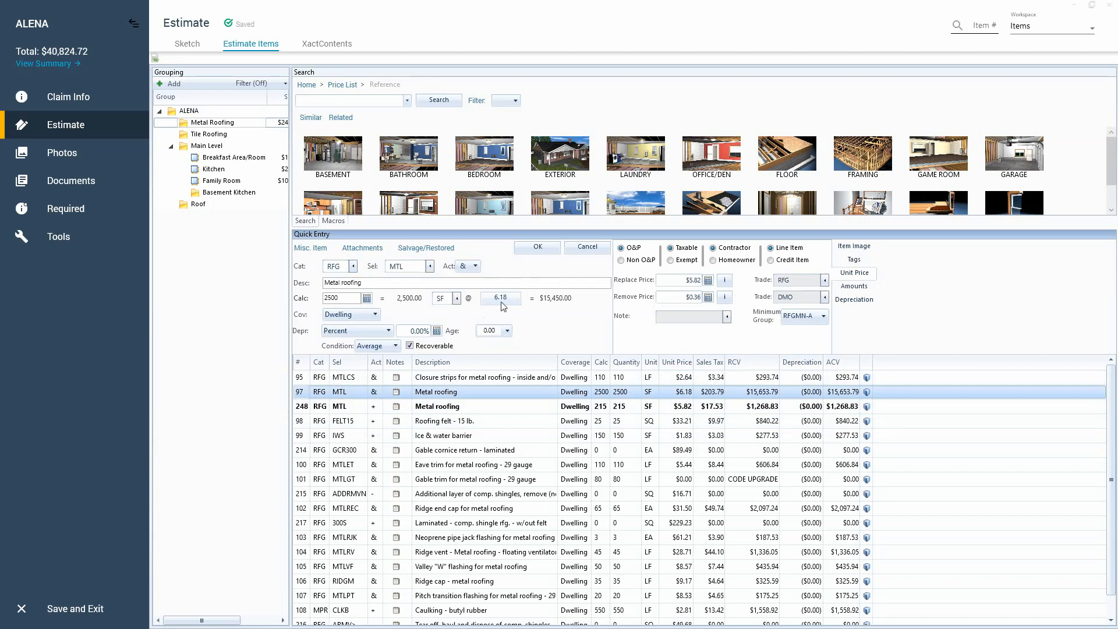
{"action": "left_click", "coordinate": [866, 282]}
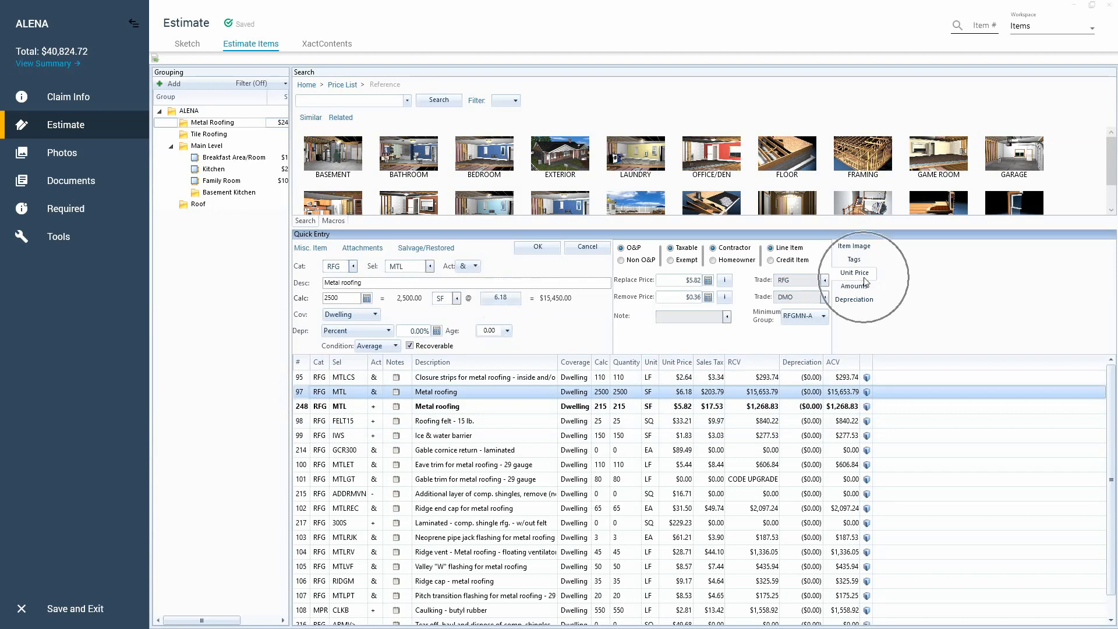
{"action": "left_click", "coordinate": [727, 320]}
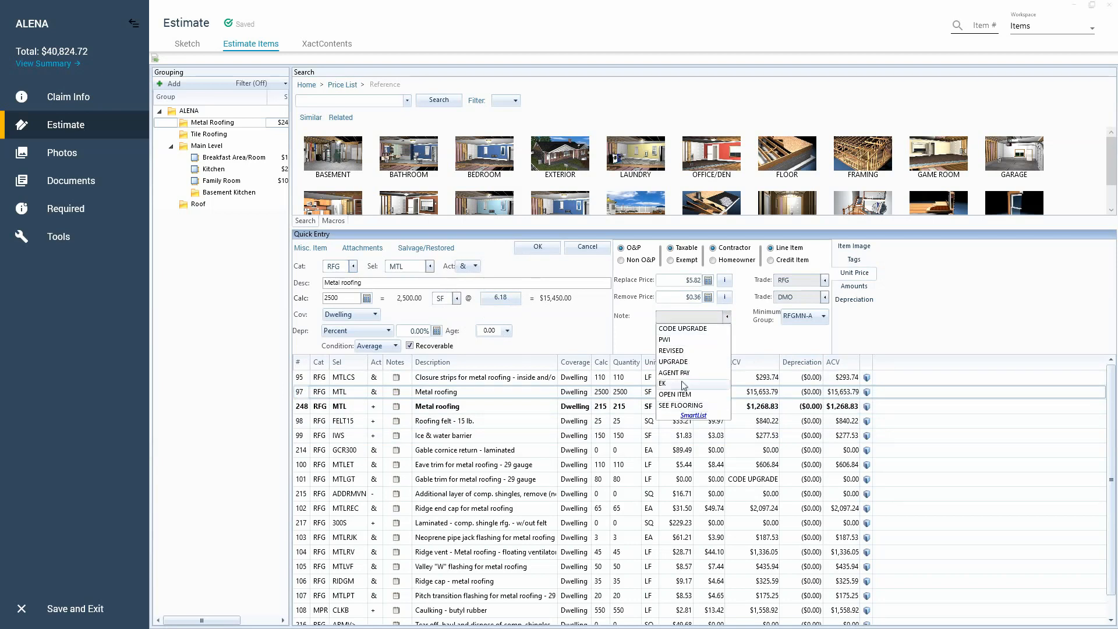
{"action": "left_click", "coordinate": [693, 416]}
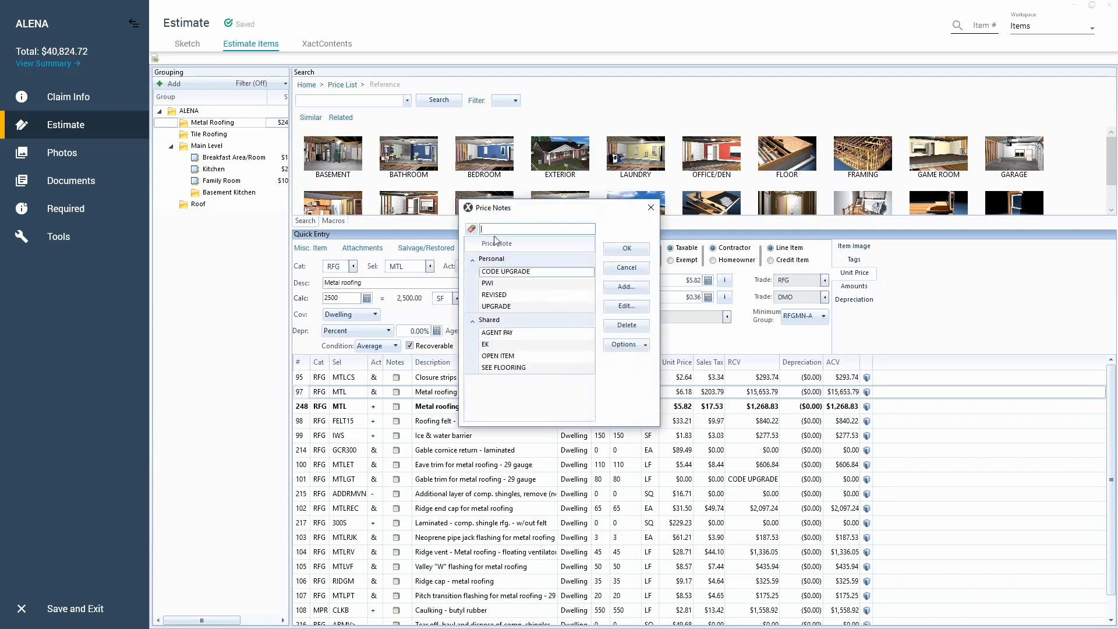
{"action": "left_click", "coordinate": [622, 291]}
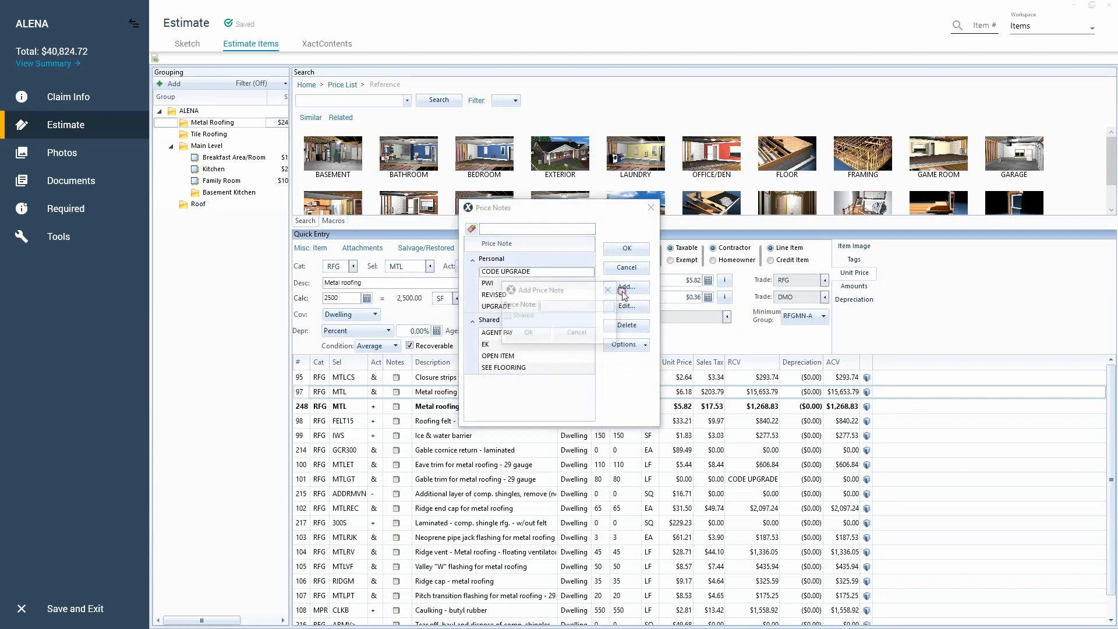
{"action": "left_click", "coordinate": [547, 306]}
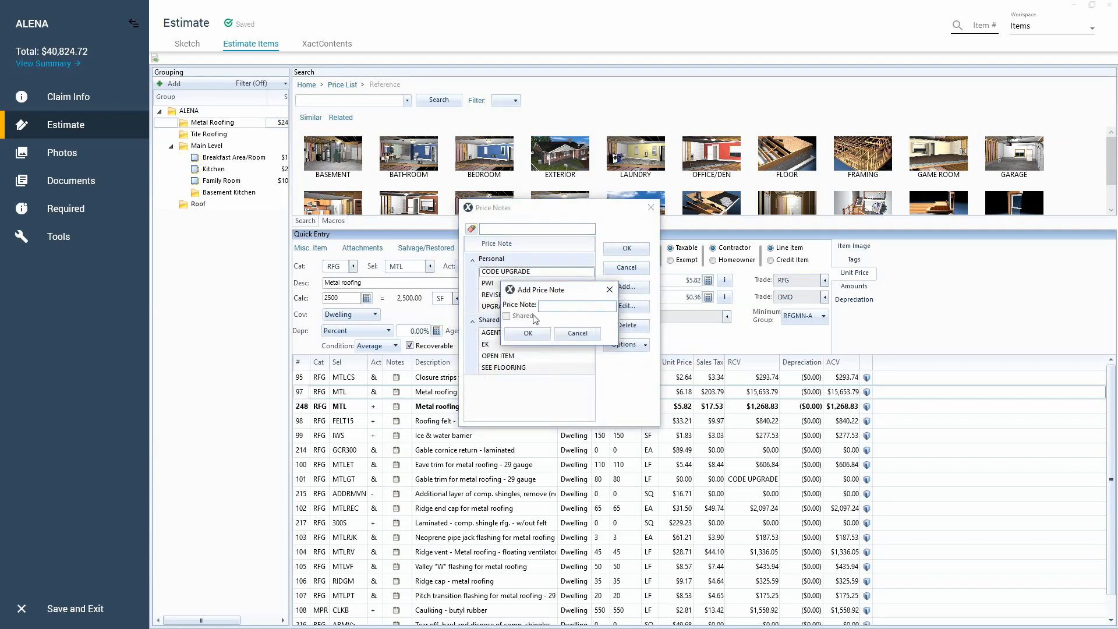
{"action": "type", "text": "Char"}
{"action": "type", "text": "ge price"}
{"action": "left_click", "coordinate": [534, 334]}
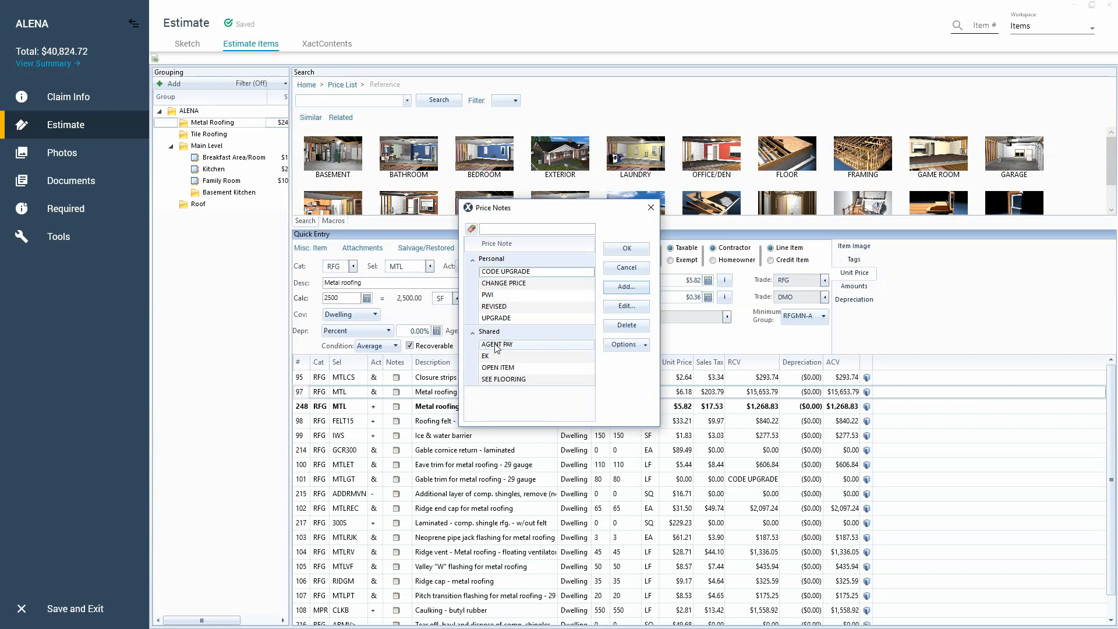
{"action": "left_click", "coordinate": [639, 286]}
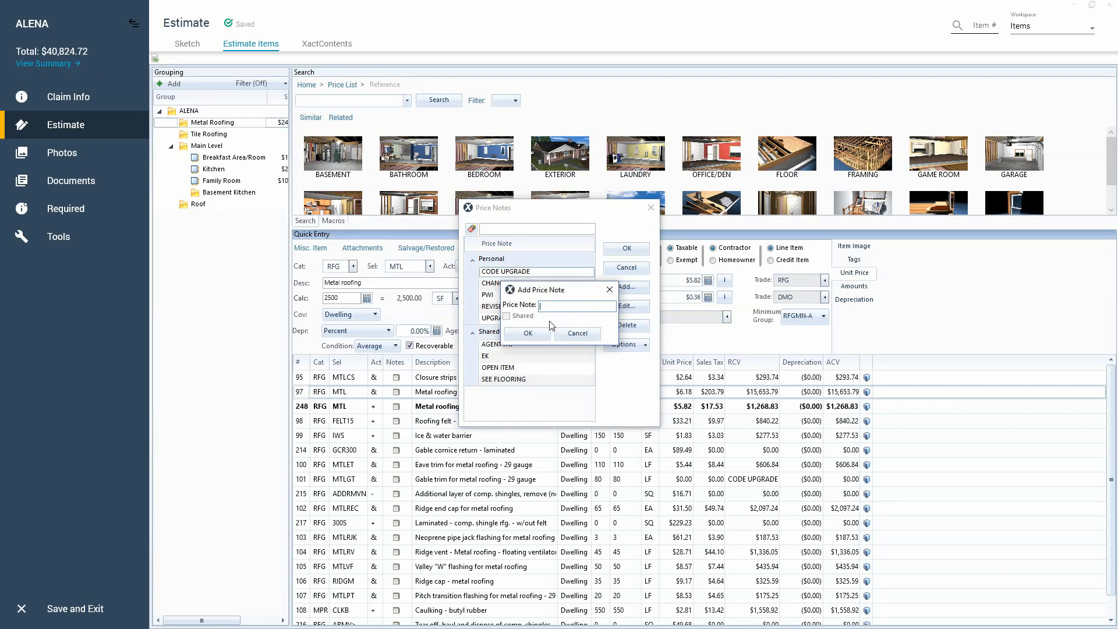
{"action": "left_click", "coordinate": [579, 334]}
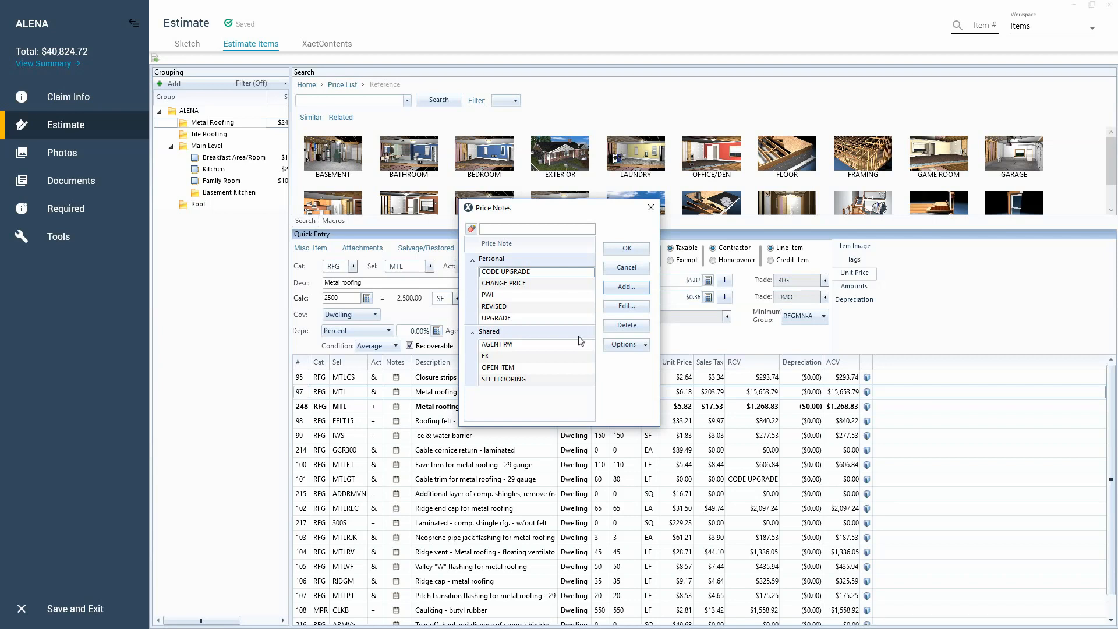
{"action": "left_click", "coordinate": [626, 287]}
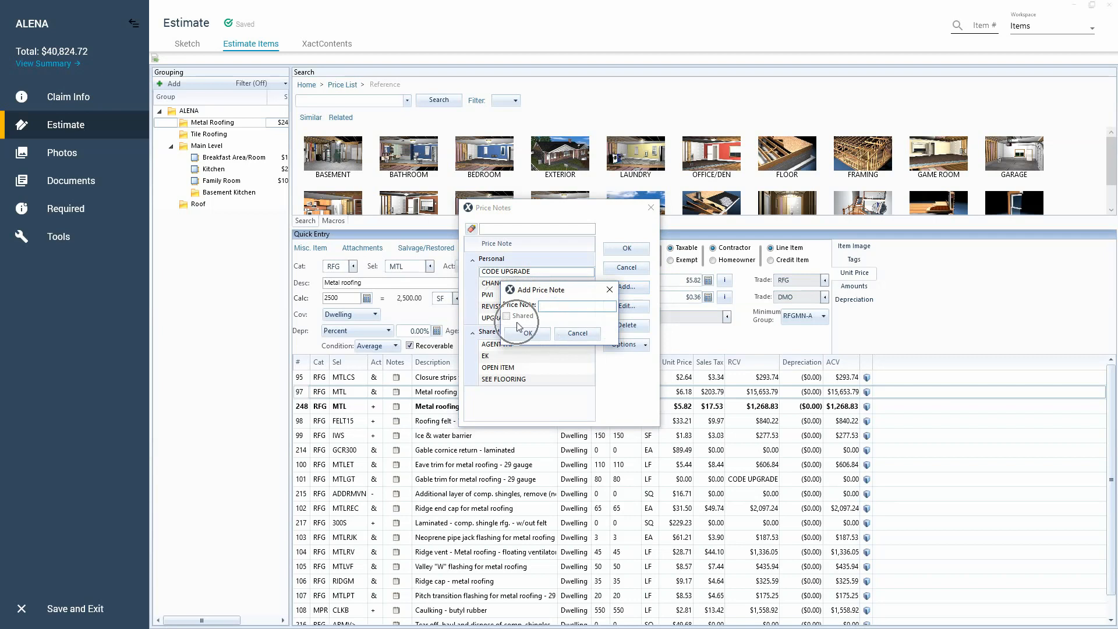
{"action": "left_click", "coordinate": [576, 333]}
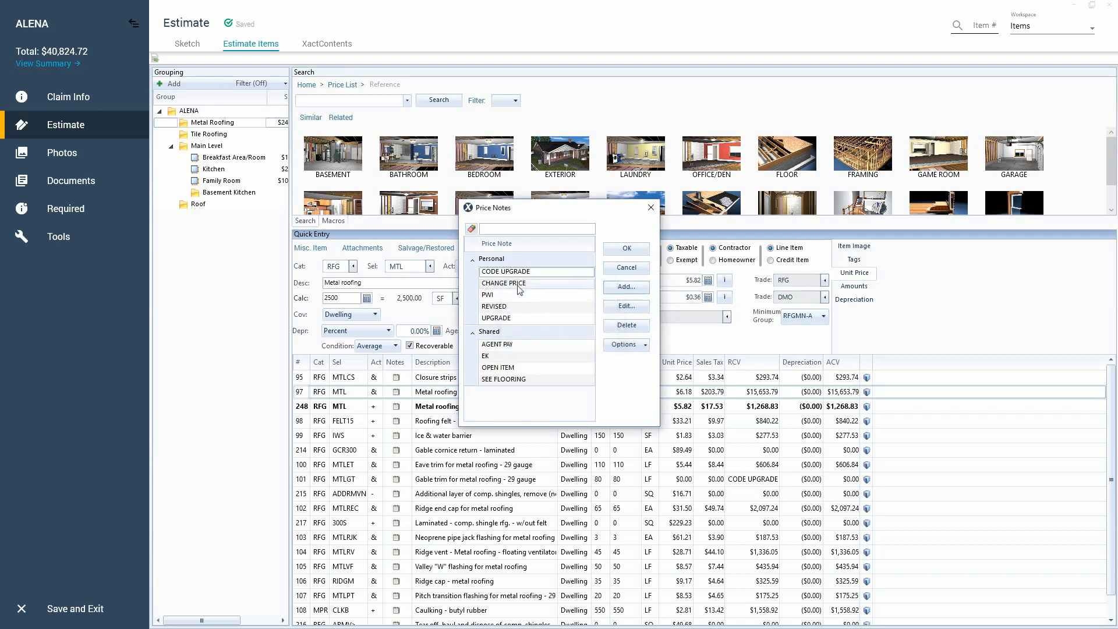
- Apply the REVISED price note to Metal roofing line item 97 and check the updated line
{"action": "left_click", "coordinate": [516, 306]}
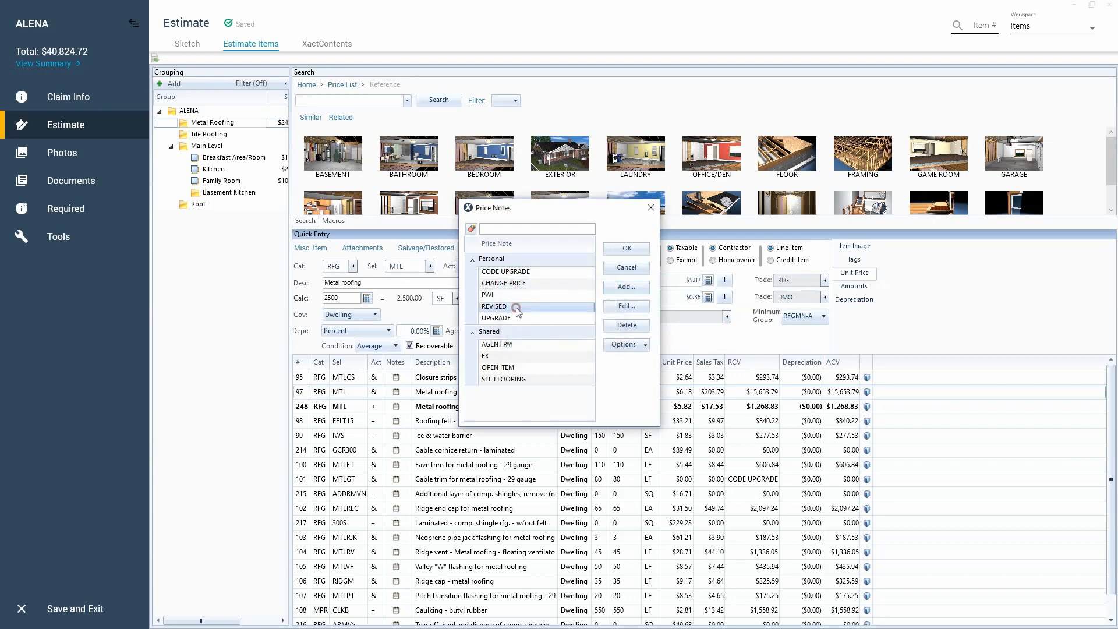
{"action": "left_click", "coordinate": [628, 251]}
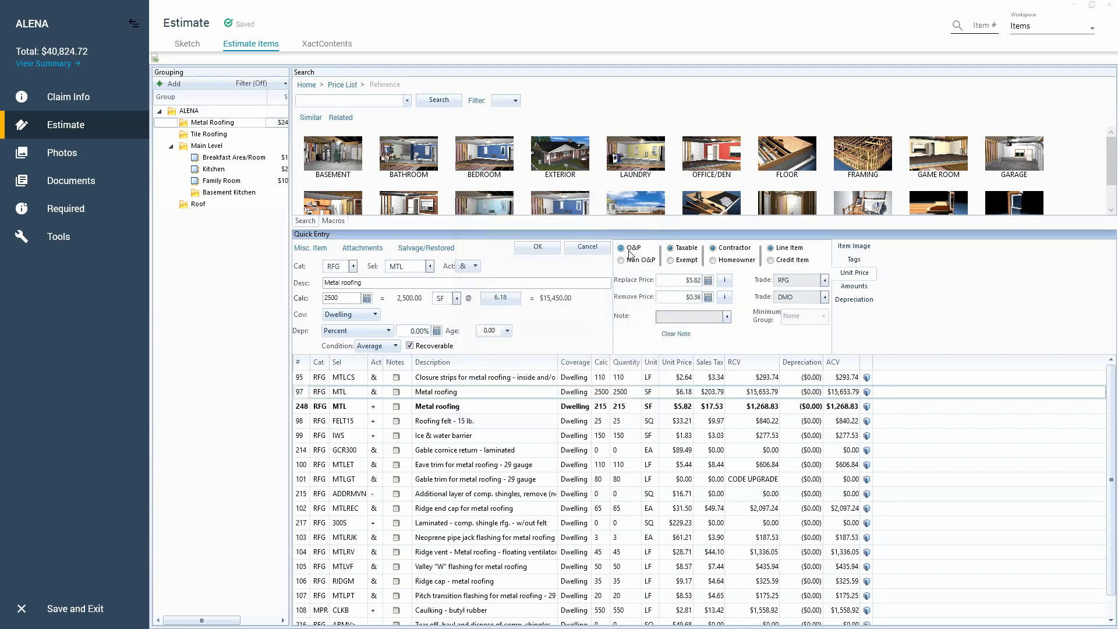
{"action": "left_click", "coordinate": [543, 250]}
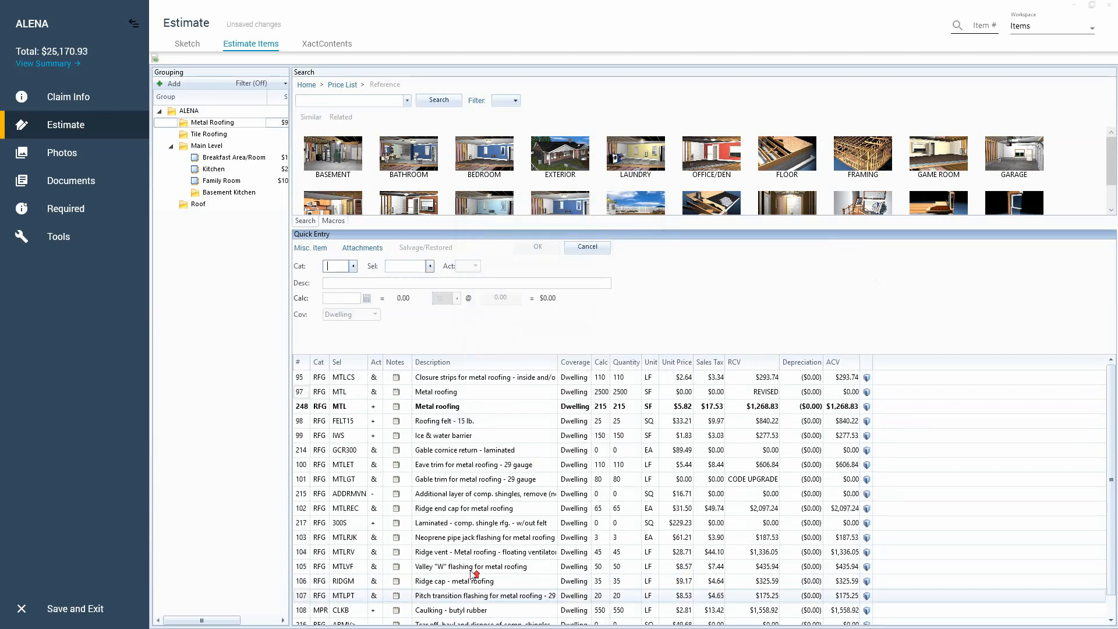
{"action": "left_click", "coordinate": [302, 392]}
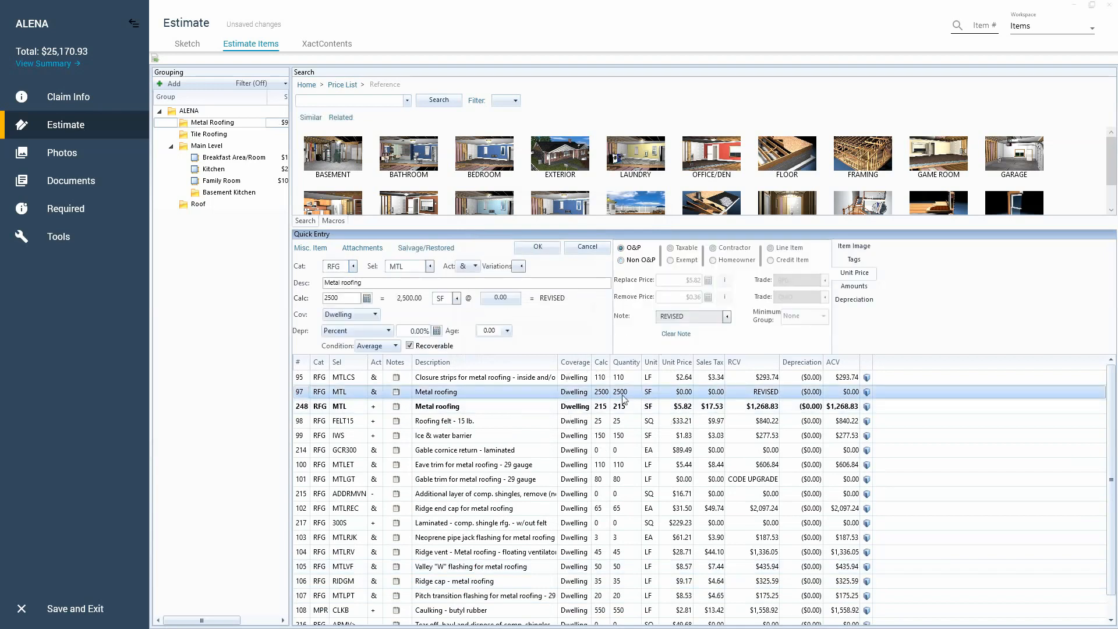
{"action": "left_click", "coordinate": [740, 394]}
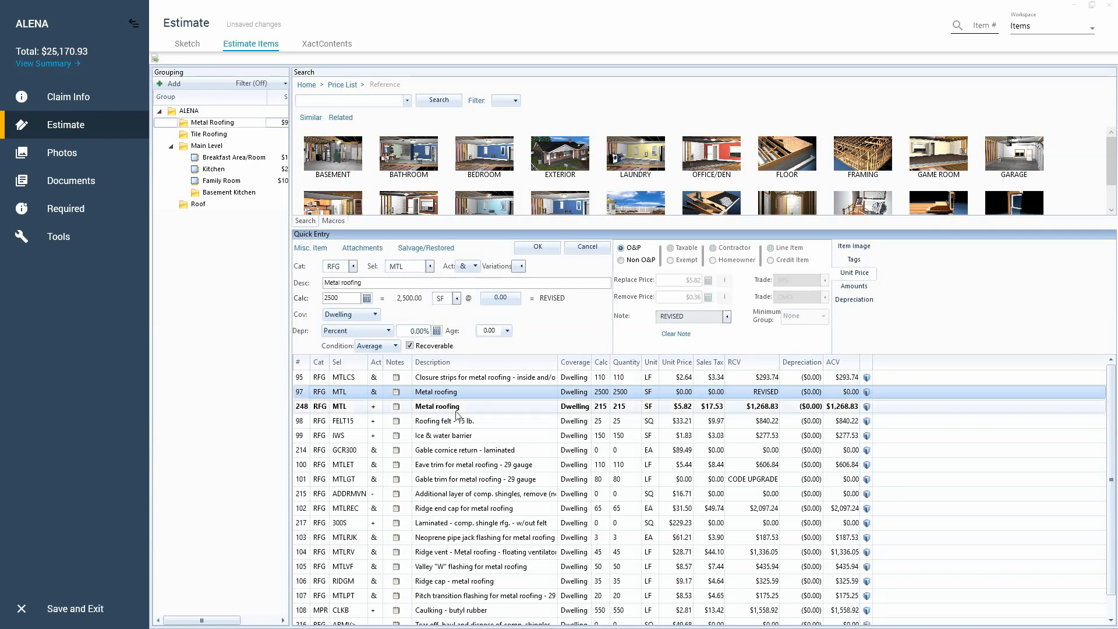
- Set the quantity of Metal roofing line item 248 to 2715 SF
{"action": "left_click", "coordinate": [319, 412]}
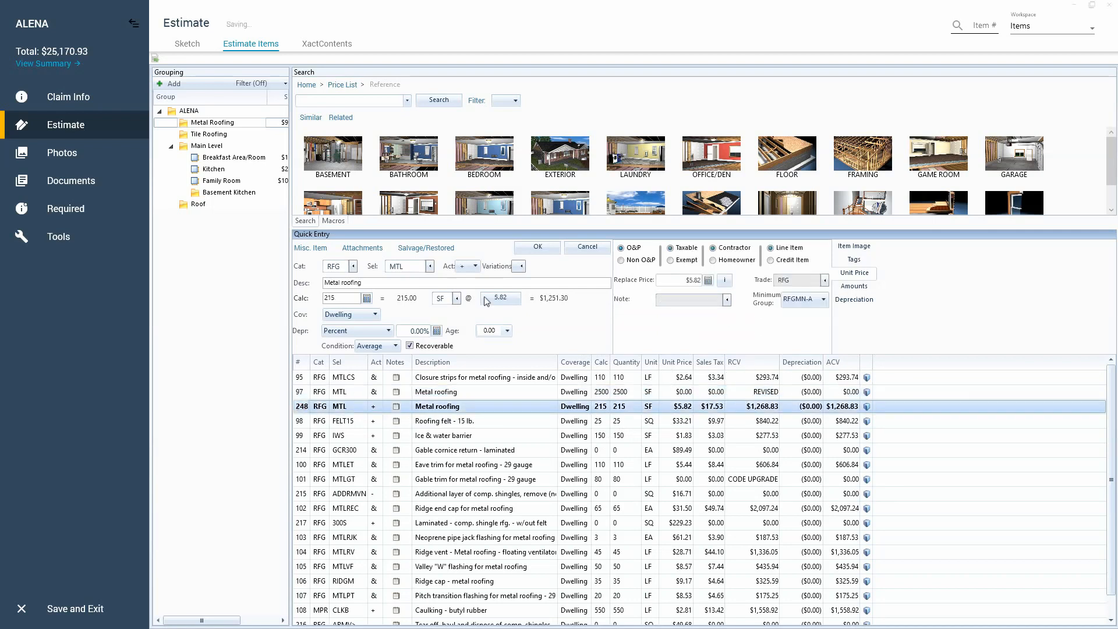
{"action": "left_click", "coordinate": [353, 299]}
{"action": "type", "text": "2715"}
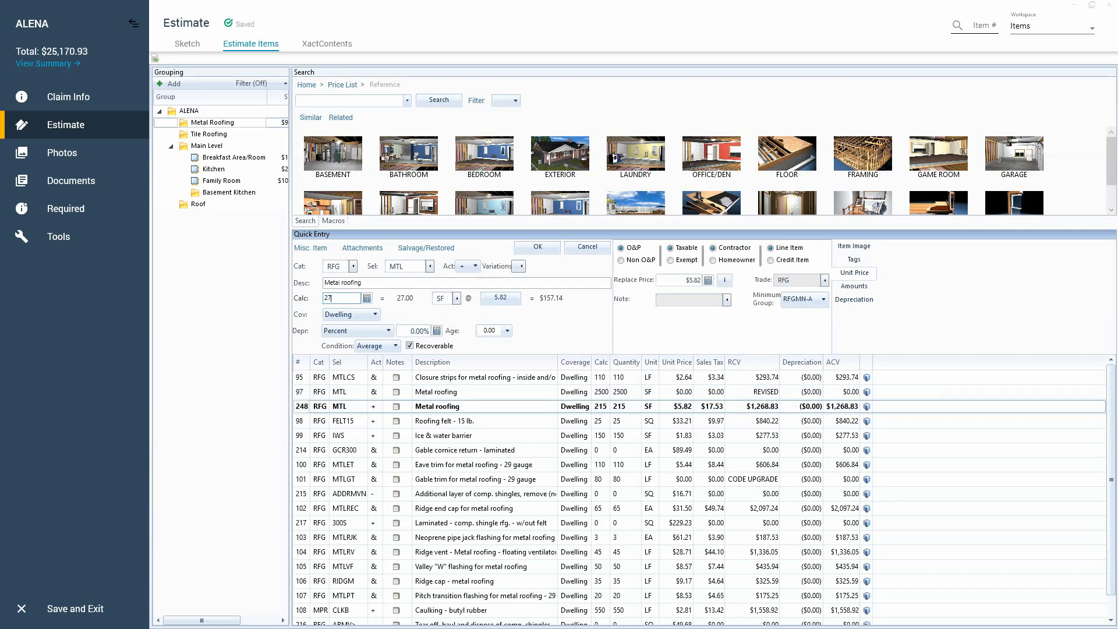
{"action": "left_click", "coordinate": [297, 421]}
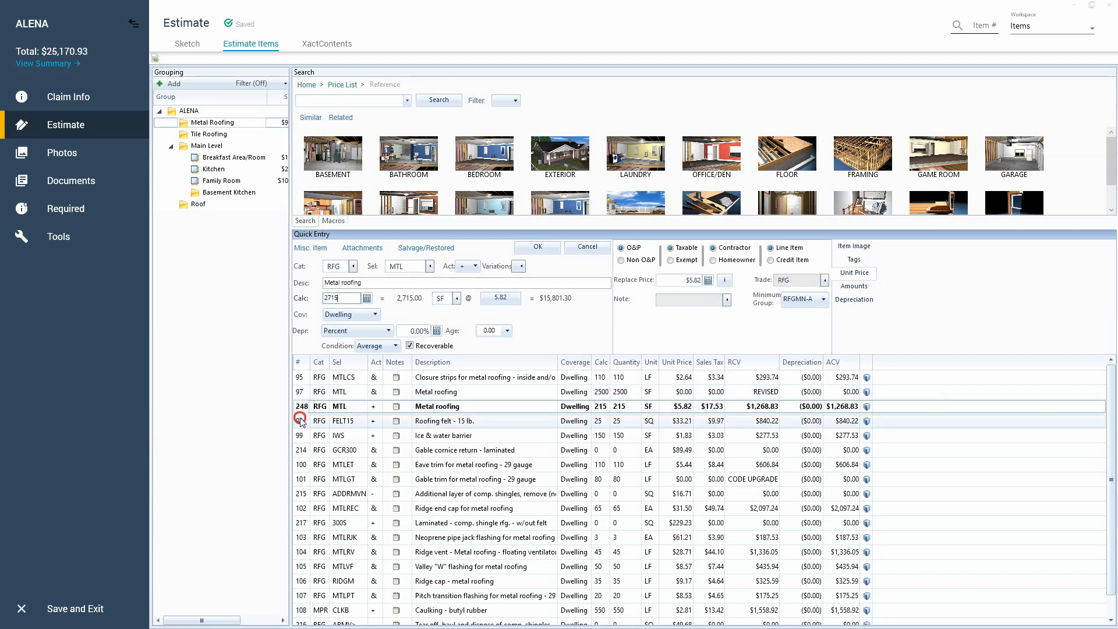
- View the attached notes window for Metal roofing line item 248
{"action": "left_click", "coordinate": [298, 407]}
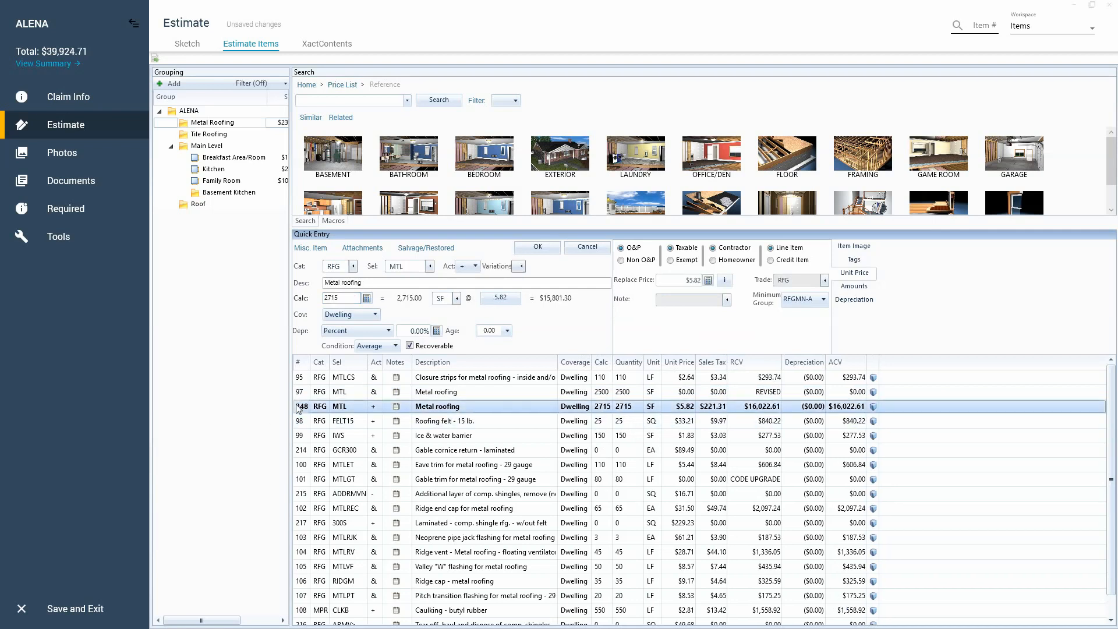
{"action": "left_click", "coordinate": [363, 249]}
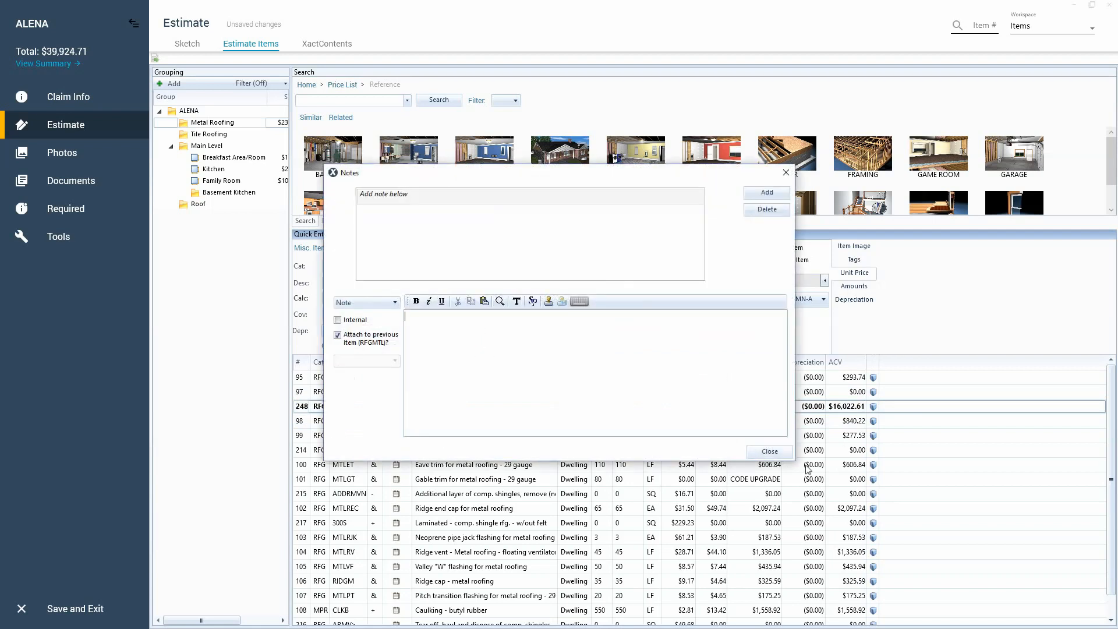
{"action": "left_click", "coordinate": [781, 453]}
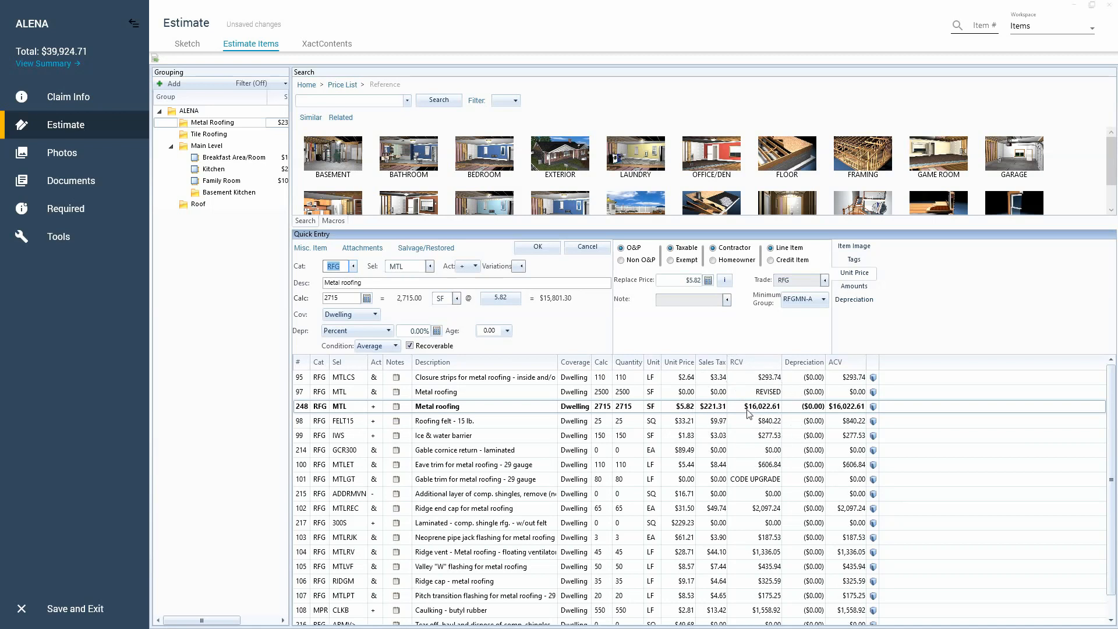
- Preview the Final Draft with/without Removal Depreciation report and examine how the price notes print in the Metal Roofing section
{"action": "left_click", "coordinate": [71, 181]}
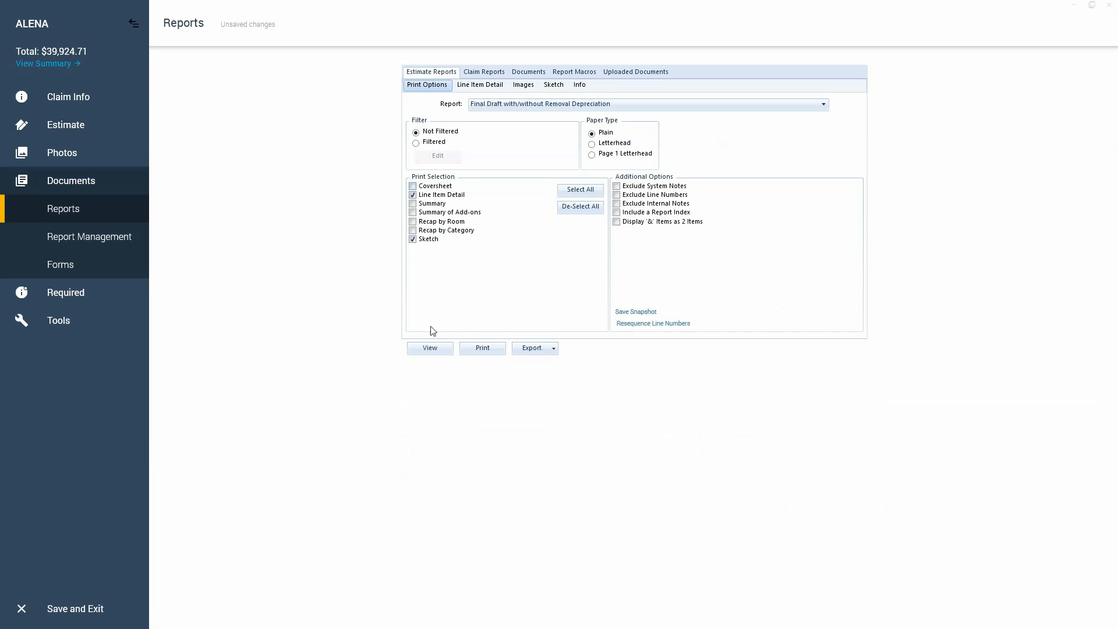
{"action": "left_click", "coordinate": [434, 349]}
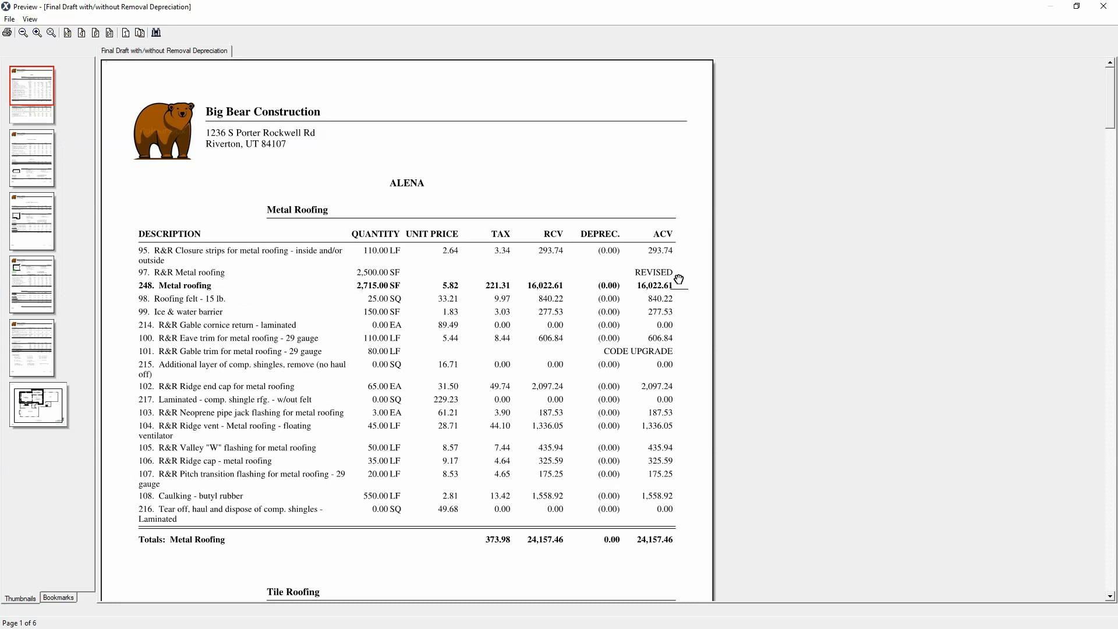
{"action": "left_click", "coordinate": [666, 353]}
{"action": "left_click", "coordinate": [648, 352]}
{"action": "left_click", "coordinate": [649, 353]}
{"action": "left_click", "coordinate": [649, 353]}
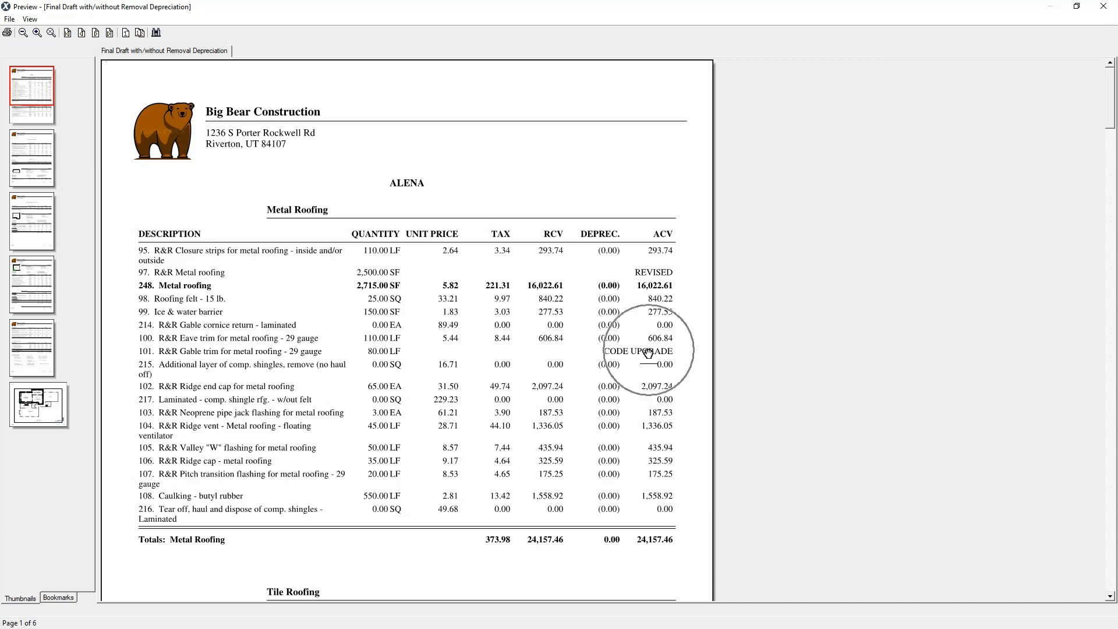
{"action": "left_click", "coordinate": [648, 352]}
{"action": "left_click", "coordinate": [4, 20]}
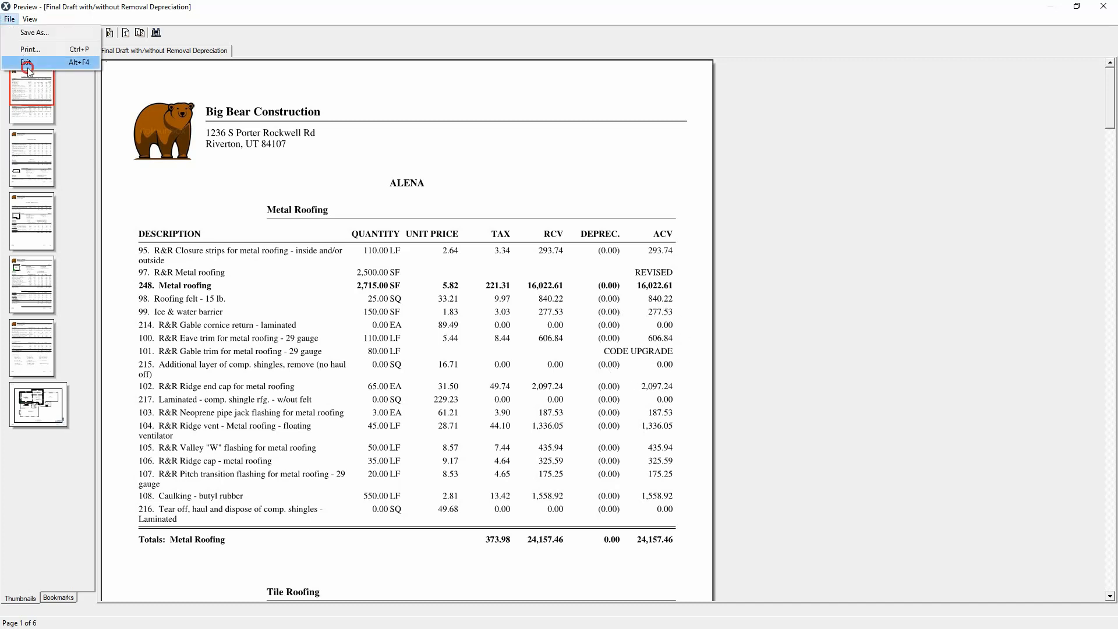
{"action": "left_click", "coordinate": [23, 61]}
- Return to the estimate items and clear the CODE UPGRADE price note from the gable trim line, item 101
{"action": "left_click", "coordinate": [78, 122]}
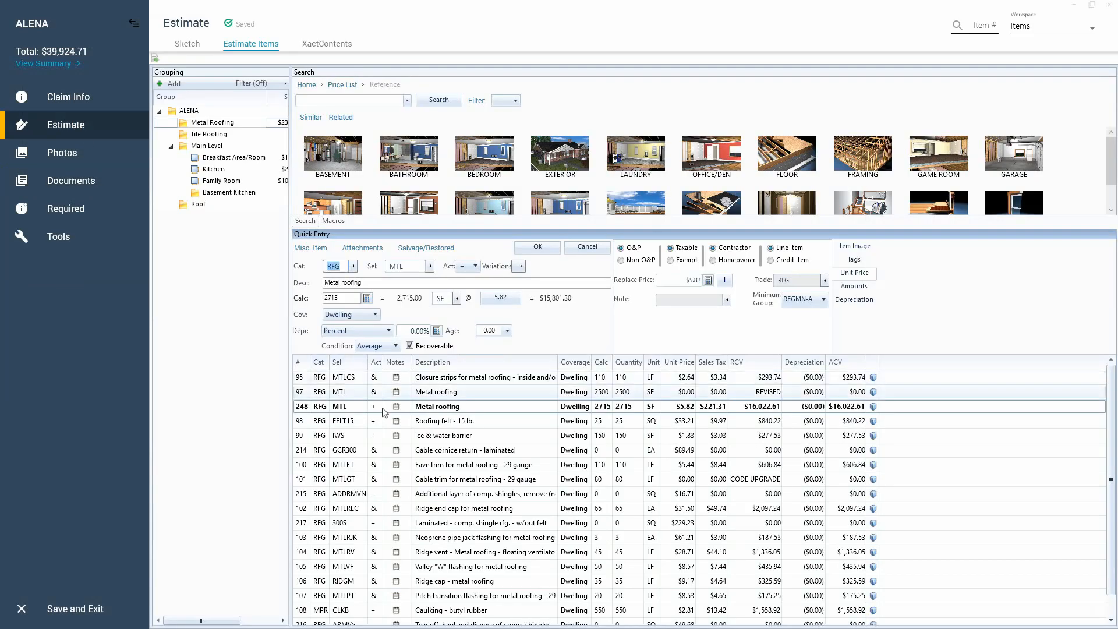
{"action": "left_click", "coordinate": [301, 479]}
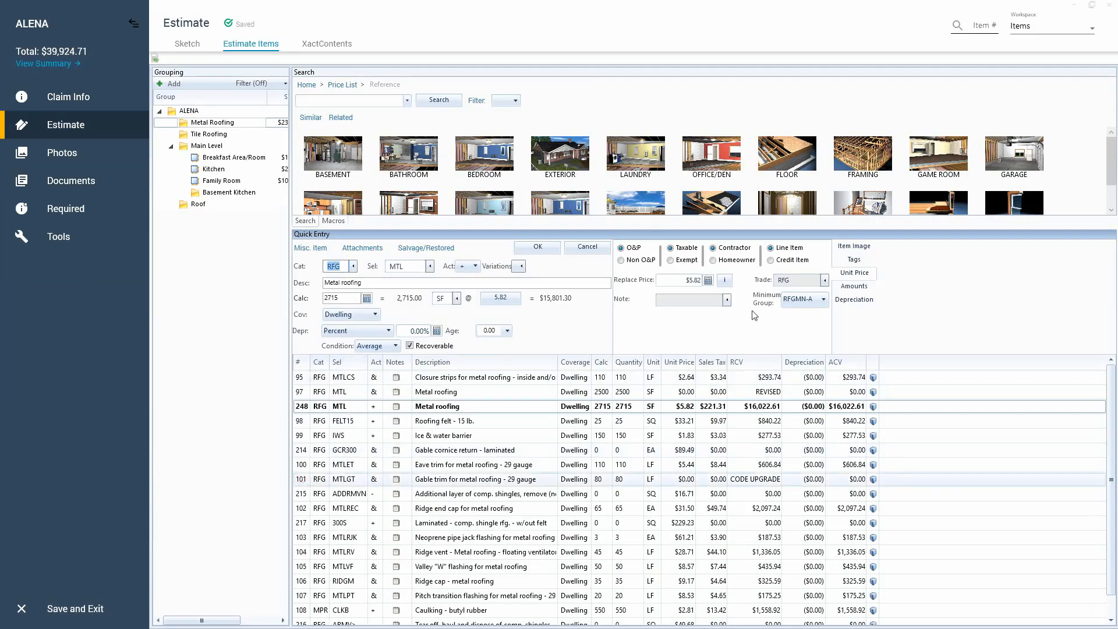
{"action": "left_click", "coordinate": [728, 316]}
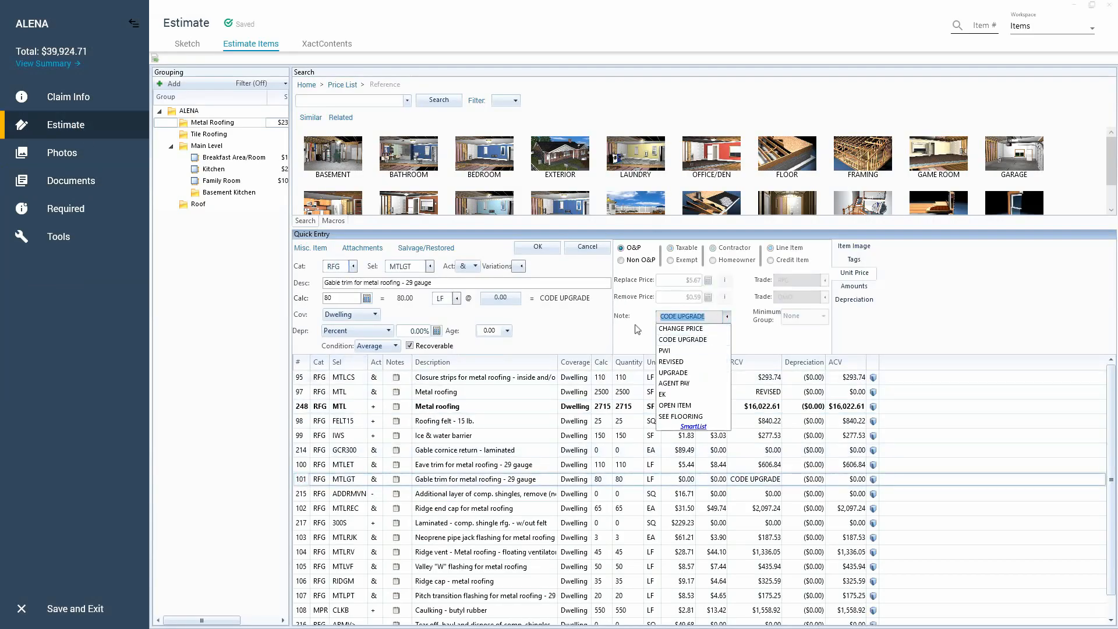
{"action": "left_click", "coordinate": [684, 338]}
{"action": "left_click", "coordinate": [537, 246]}
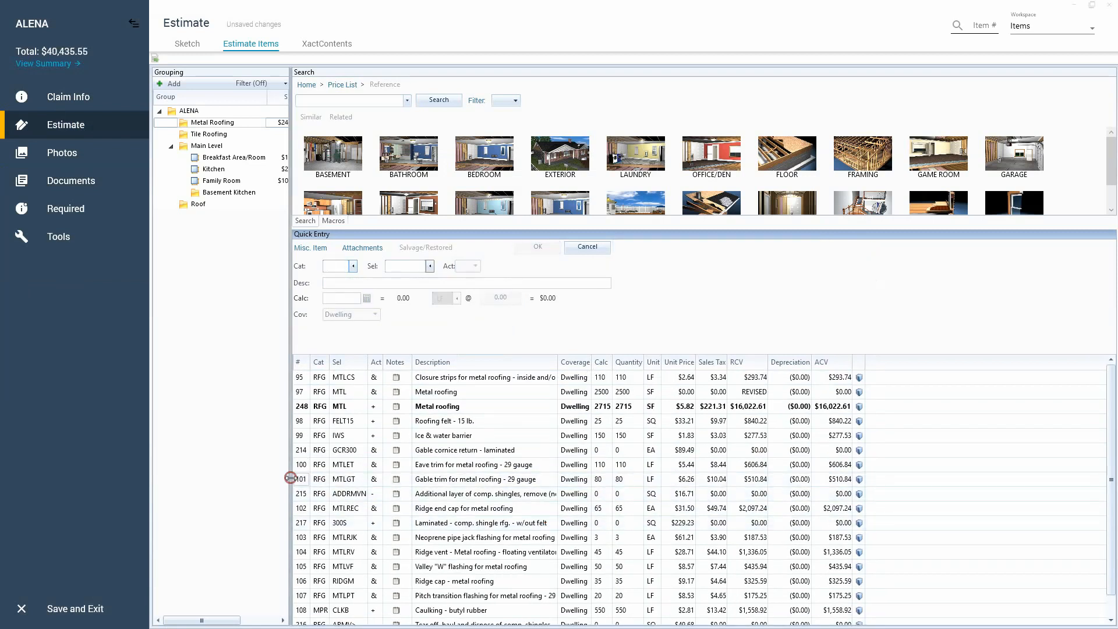
{"action": "left_click", "coordinate": [308, 485]}
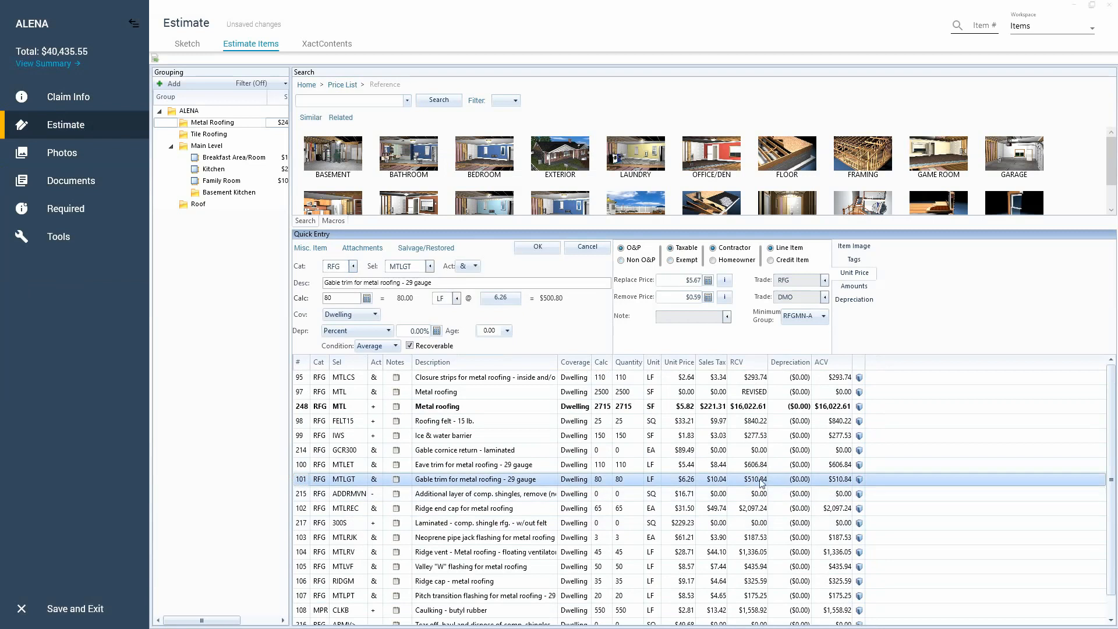
- Save the estimate and select Metal roofing line item 97
{"action": "key", "text": "ctrl"}
{"action": "key", "text": "ctrl"}
{"action": "key", "text": "ctrl+s"}
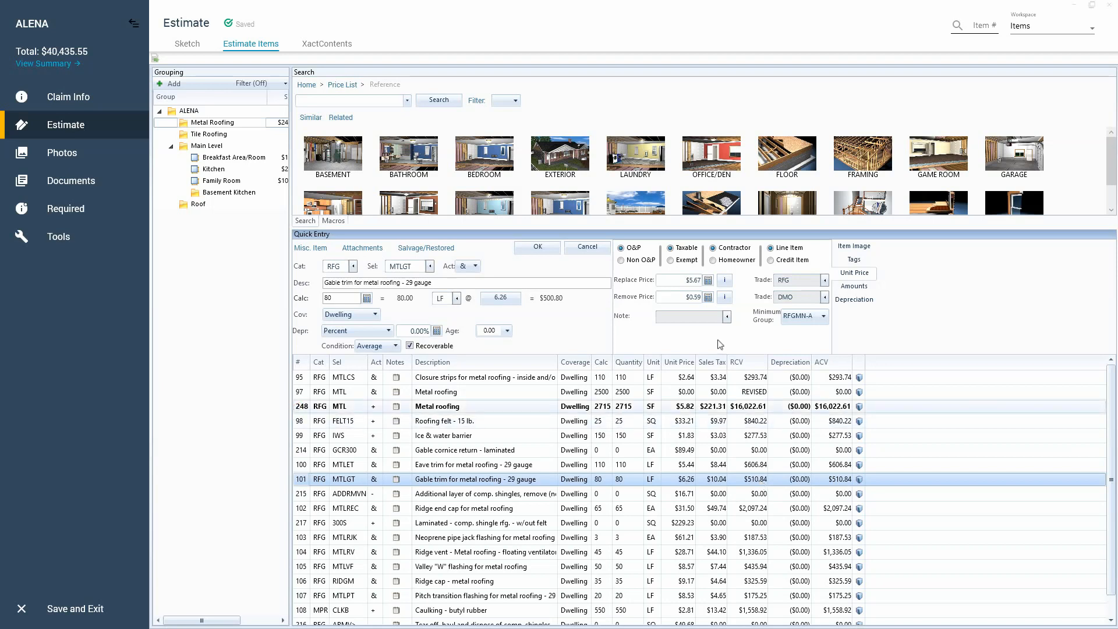
{"action": "left_click", "coordinate": [300, 407]}
{"action": "key", "text": "Up"}
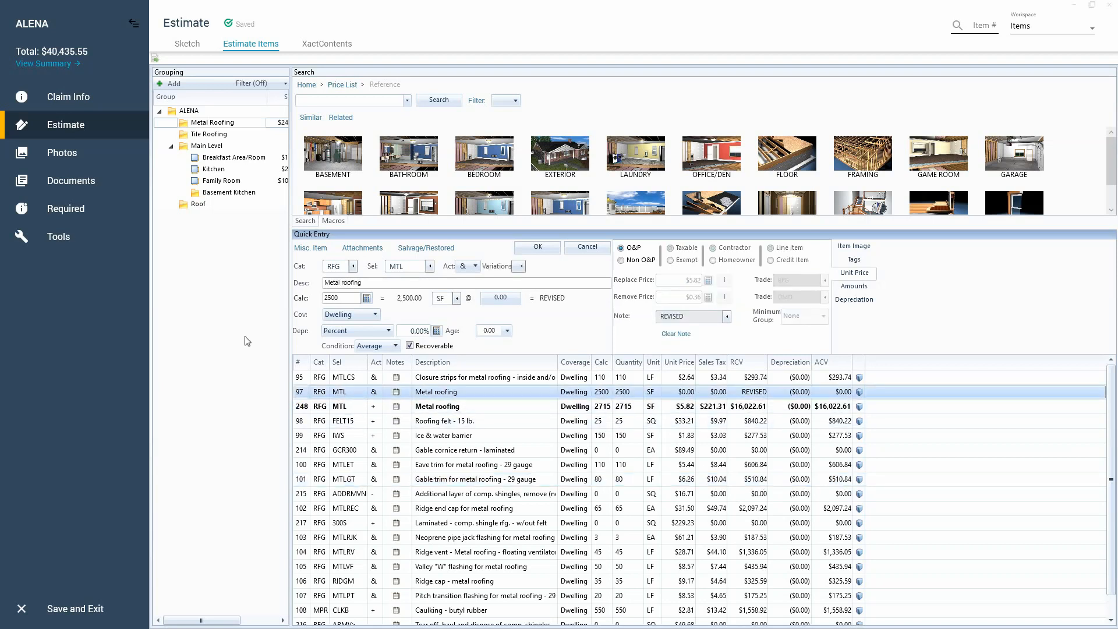